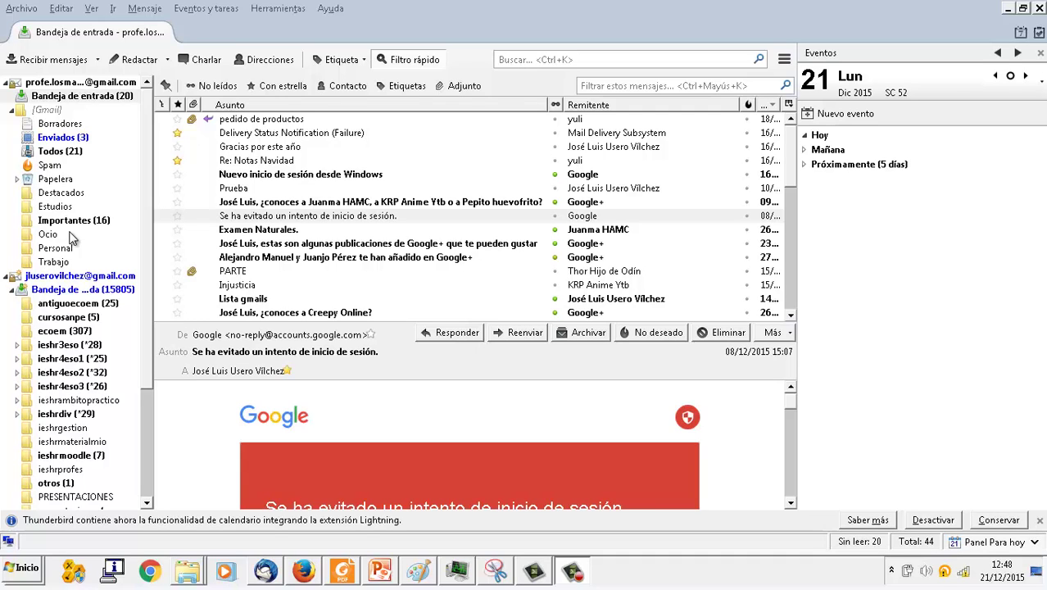
- Open the first Gmail account's Spam folder, which has 0 messages
{"action": "left_click", "coordinate": [51, 167]}
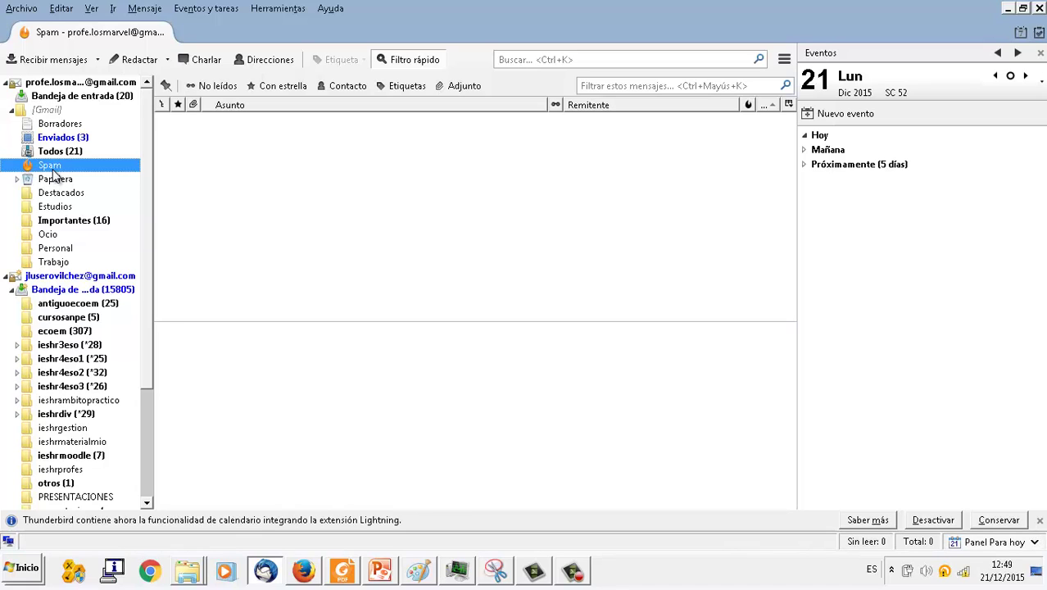
- Expand the second account's [Gmail] folders and open its Spam folder with 529 unread messages
{"action": "left_click", "coordinate": [11, 291]}
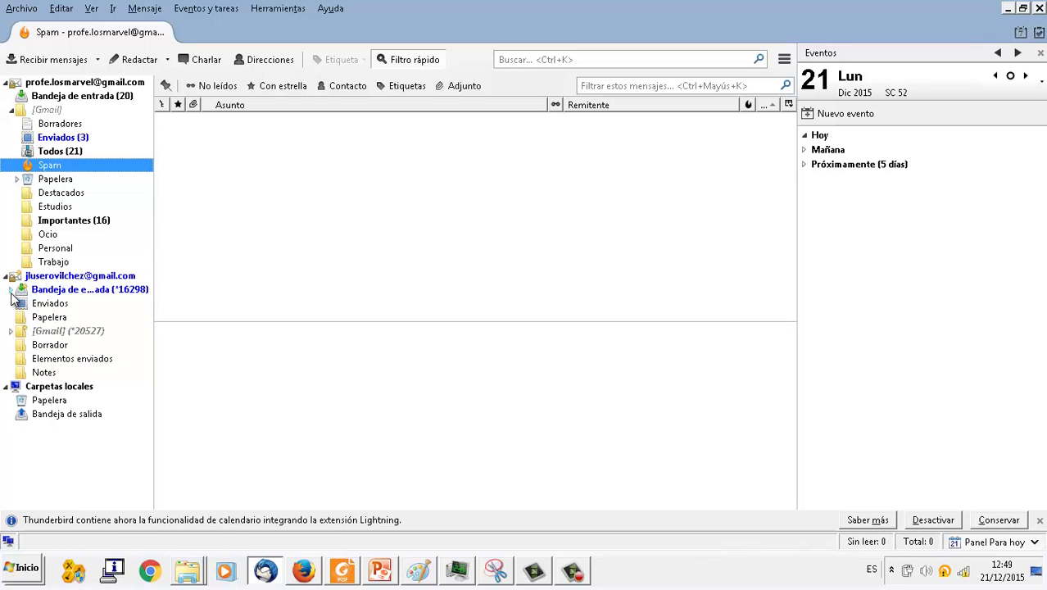
{"action": "left_click", "coordinate": [12, 291]}
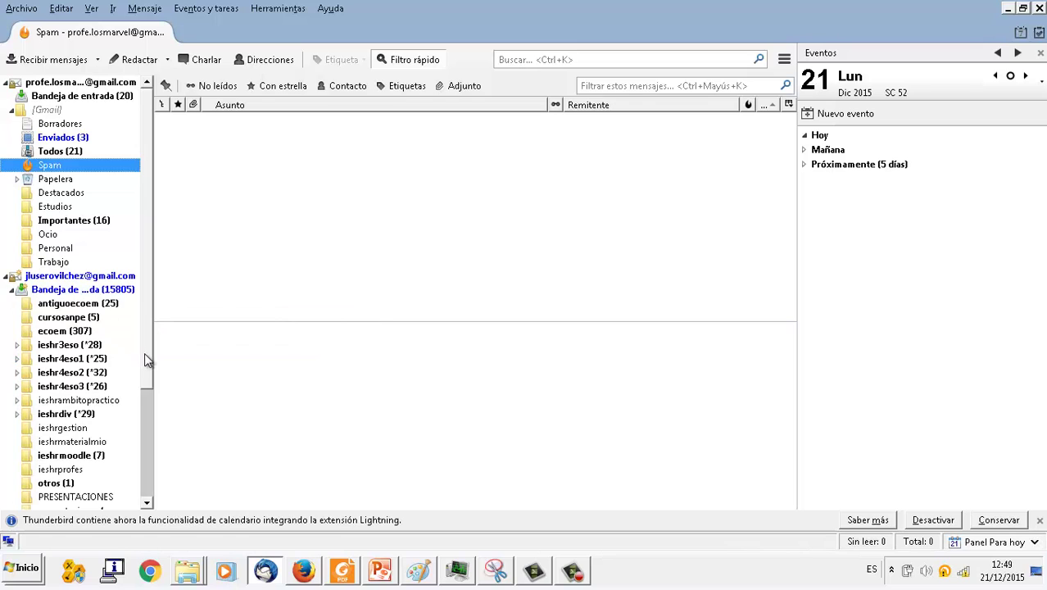
{"action": "left_click_drag", "start_coordinate": [144, 359], "coordinate": [156, 482]}
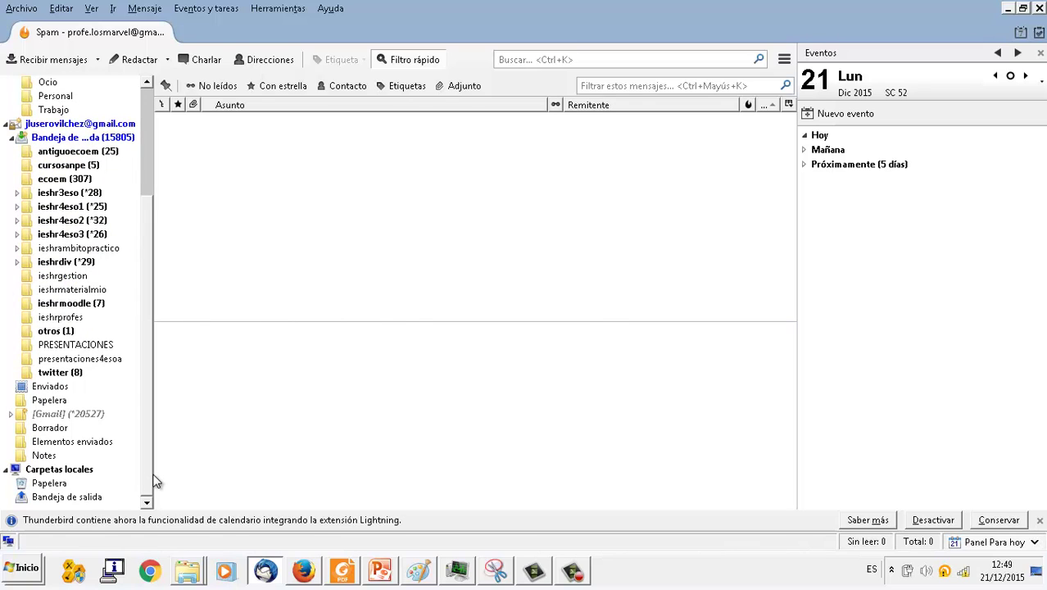
{"action": "left_click", "coordinate": [11, 414]}
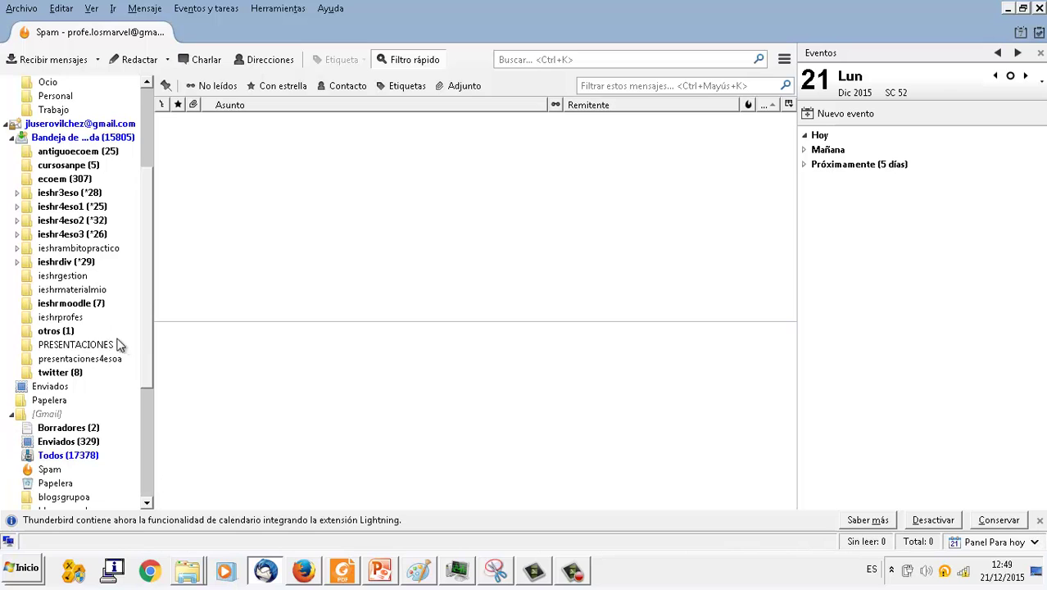
{"action": "left_click", "coordinate": [47, 470]}
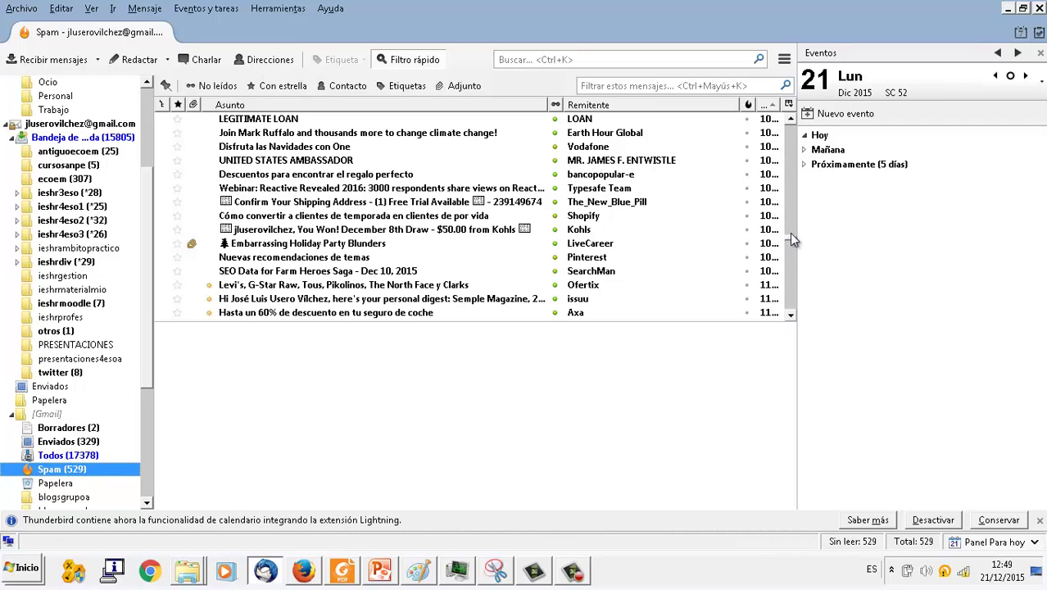
- Preview the AXA Salud and Ofertas Celestron spam messages, then return to the first account's empty Spam
{"action": "left_click_drag", "start_coordinate": [792, 239], "coordinate": [792, 315]}
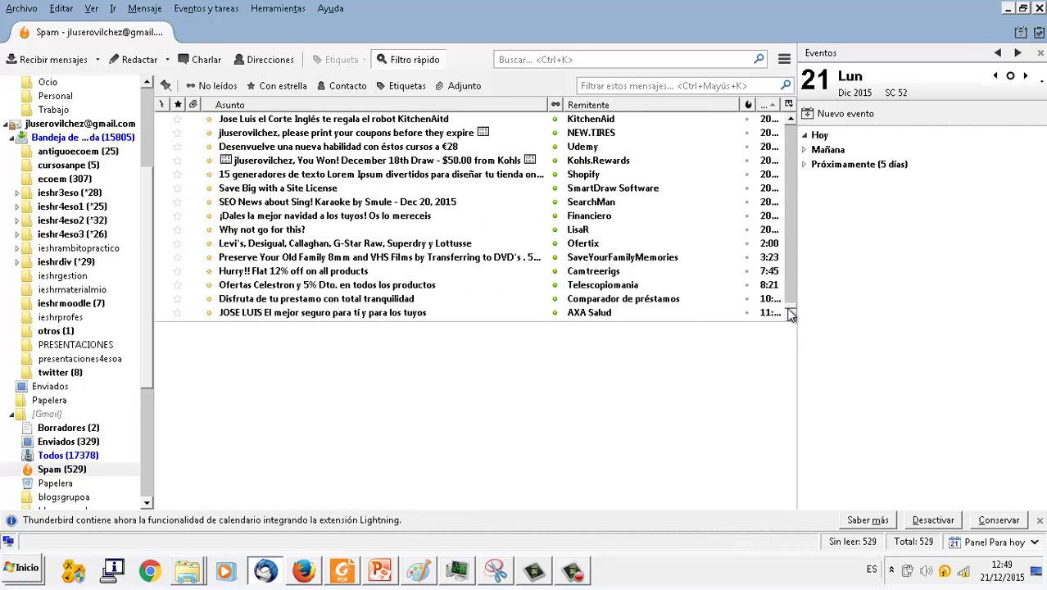
{"action": "left_click", "coordinate": [410, 313]}
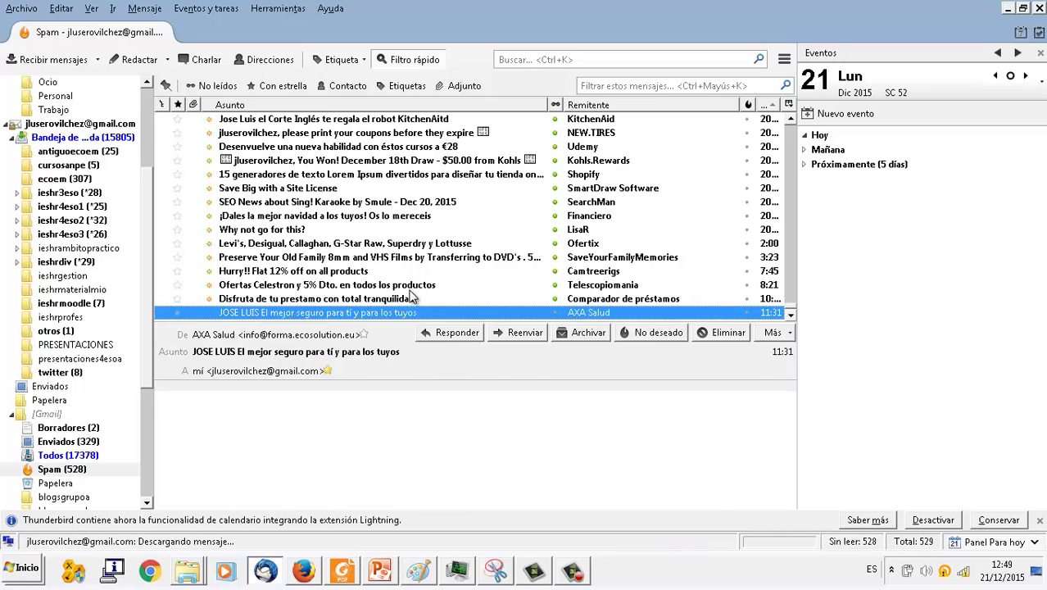
{"action": "left_click", "coordinate": [413, 290]}
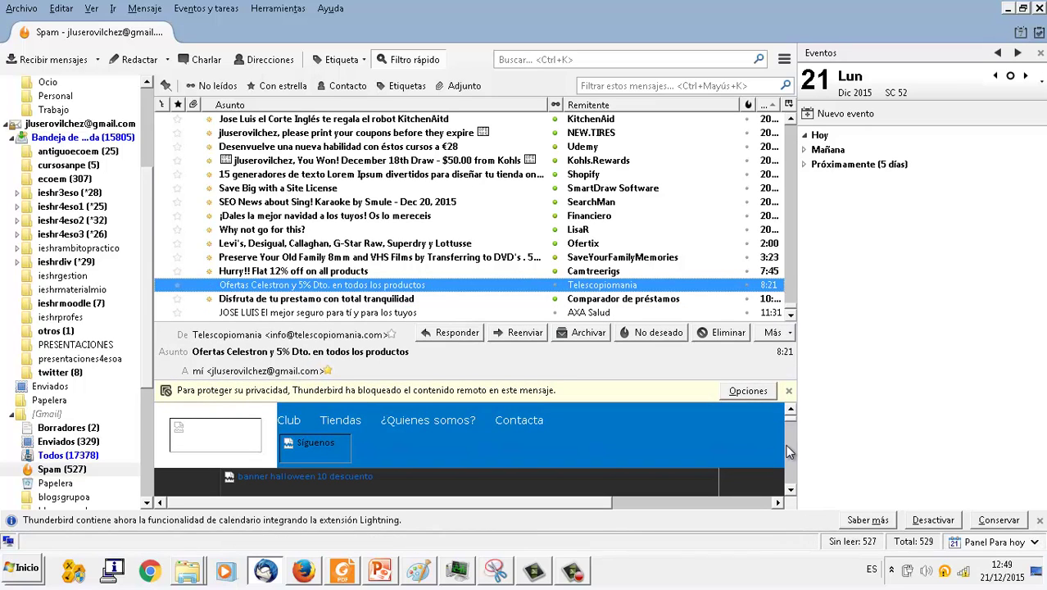
{"action": "scroll", "coordinate": [787, 445], "scroll_direction": "down", "scroll_amount": 2}
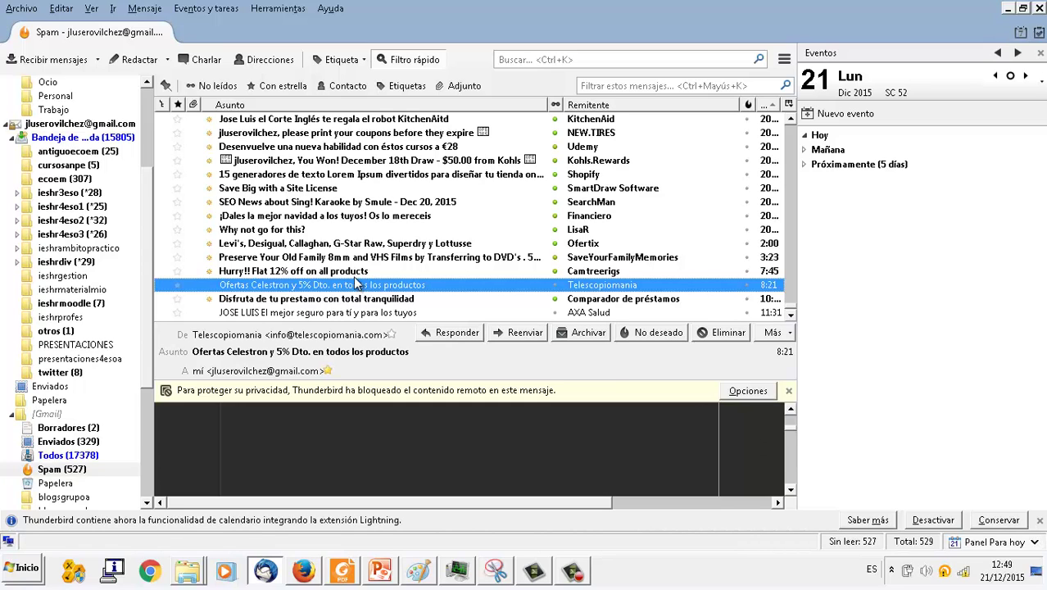
{"action": "left_click_drag", "start_coordinate": [150, 284], "coordinate": [151, 151]}
{"action": "left_click", "coordinate": [61, 163]}
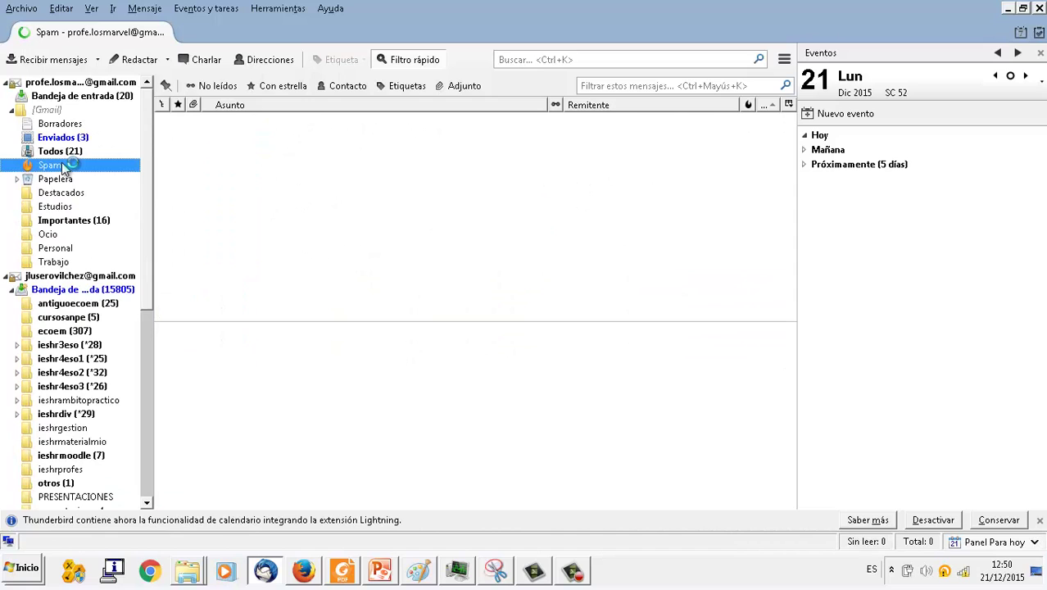
- From Herramientas > Filtros de mensajes, delete the 'Asunto contiene: ejercicio' filter, leaving 0 filters
{"action": "left_click", "coordinate": [65, 98]}
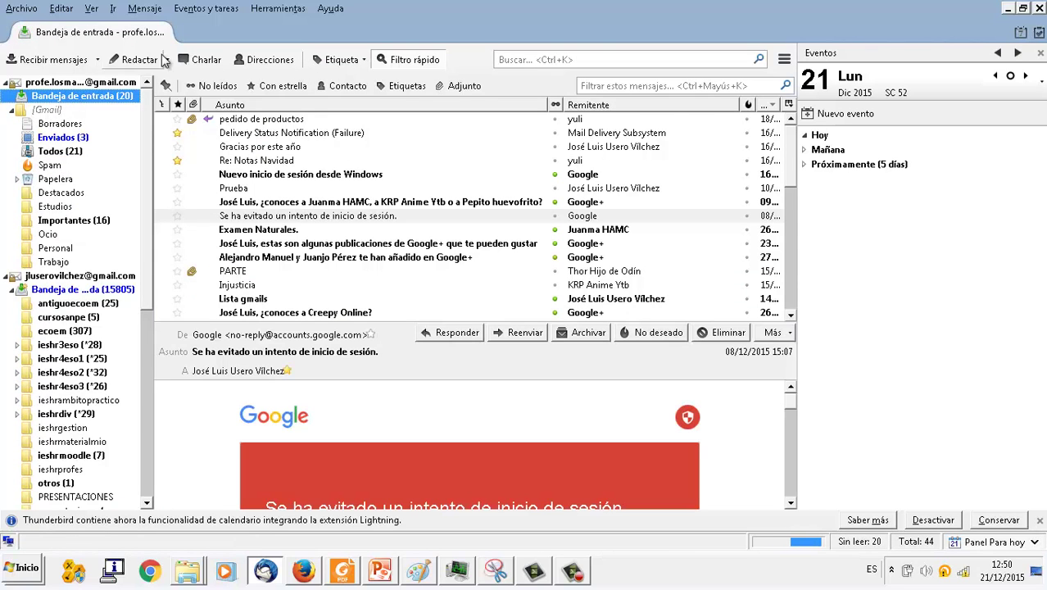
{"action": "left_click", "coordinate": [276, 10]}
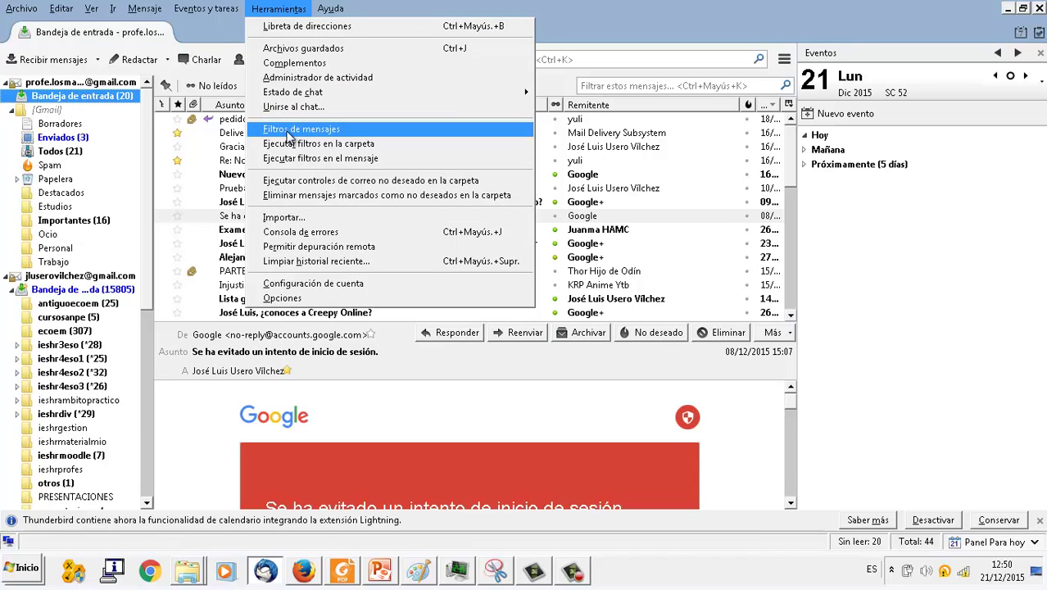
{"action": "left_click", "coordinate": [289, 132]}
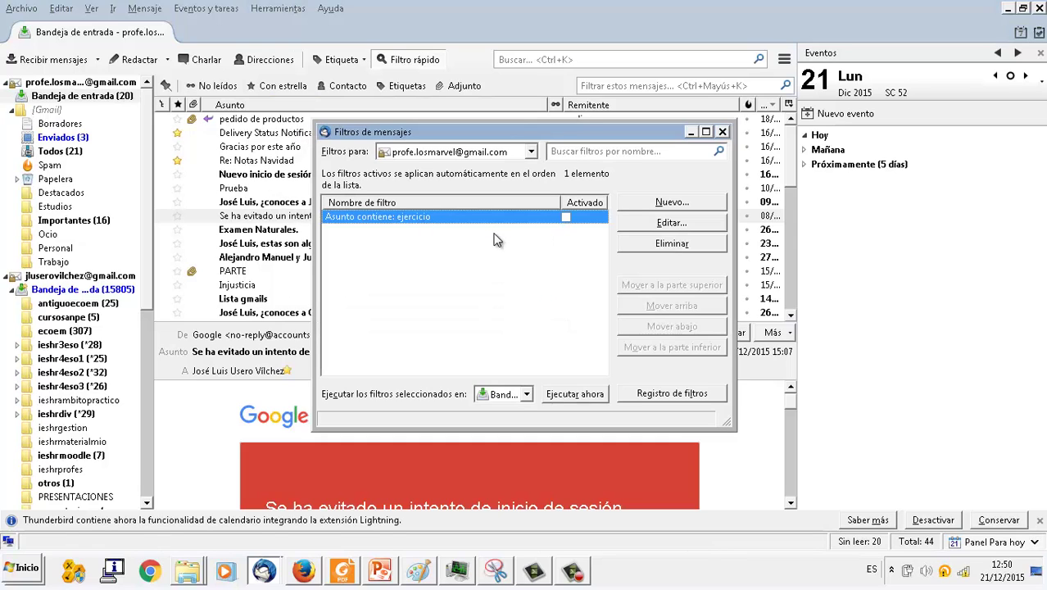
{"action": "left_click", "coordinate": [647, 245]}
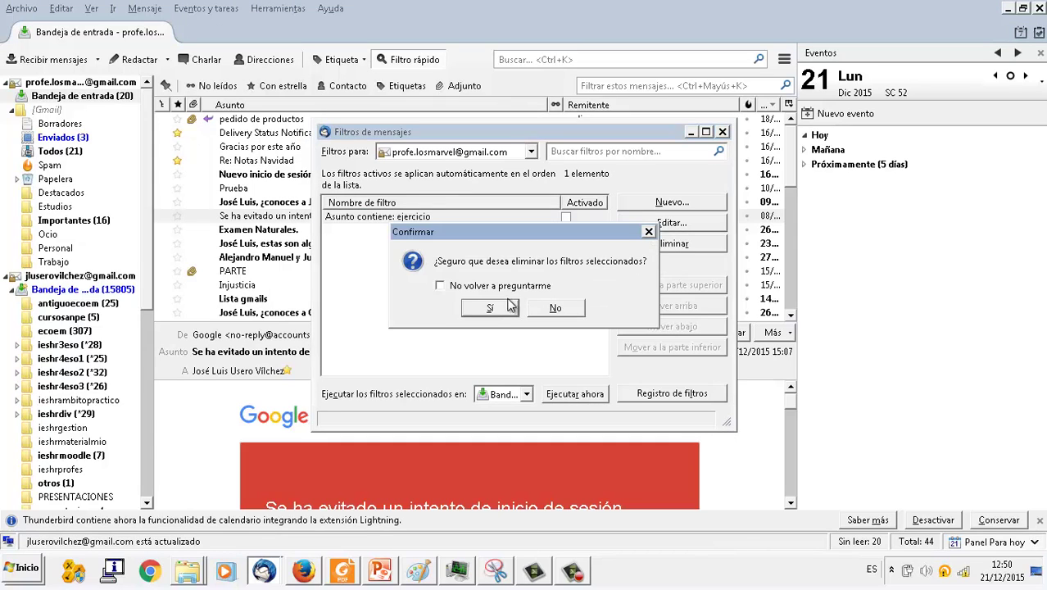
{"action": "left_click", "coordinate": [485, 310]}
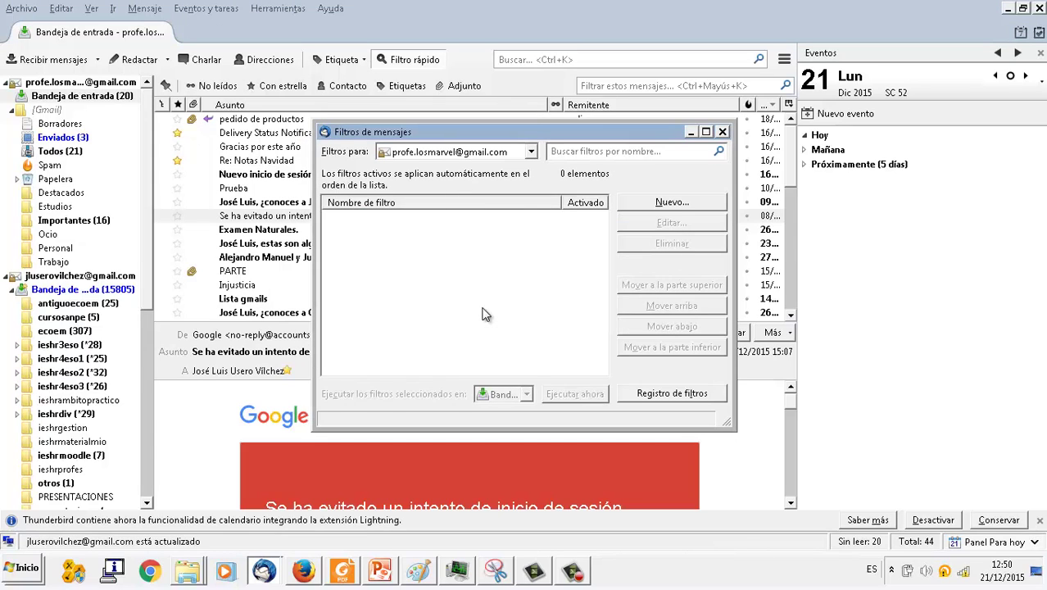
- Create a filter where Asunto contiene 'ejercicio' moves messages to Estudios, and save it
{"action": "left_click", "coordinate": [671, 202]}
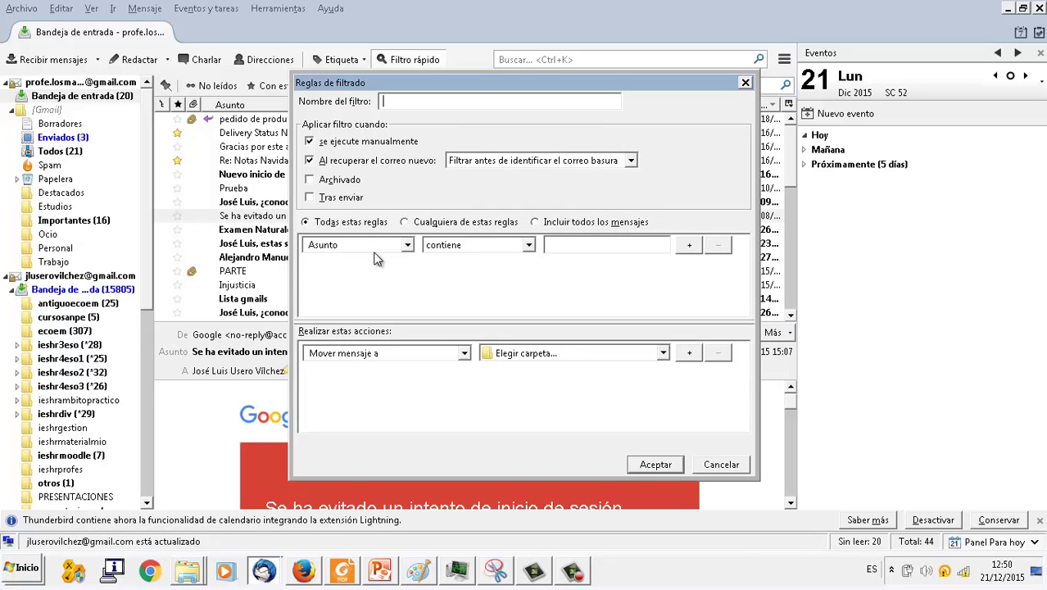
{"action": "left_click", "coordinate": [557, 240]}
{"action": "type", "text": "ejercicio"}
{"action": "left_click", "coordinate": [663, 353]}
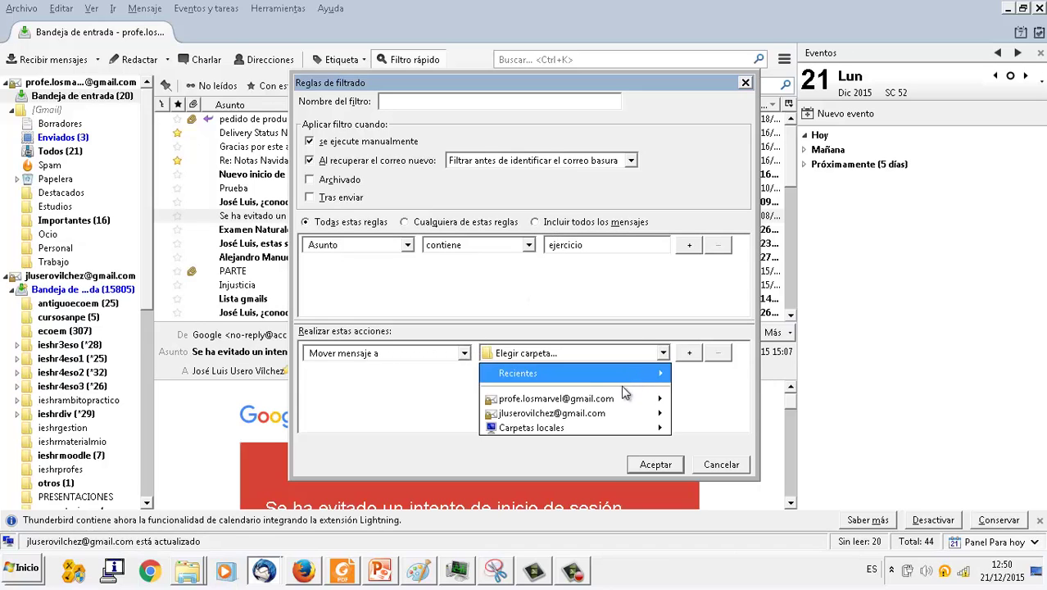
{"action": "mouse_move", "coordinate": [613, 398]}
{"action": "mouse_move", "coordinate": [727, 413]}
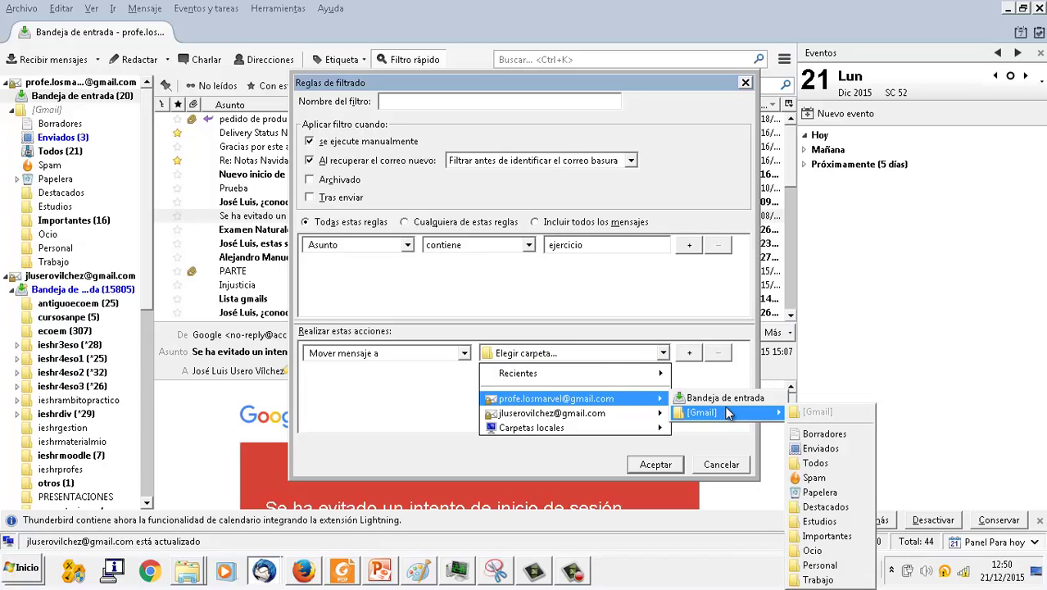
{"action": "left_click", "coordinate": [852, 521]}
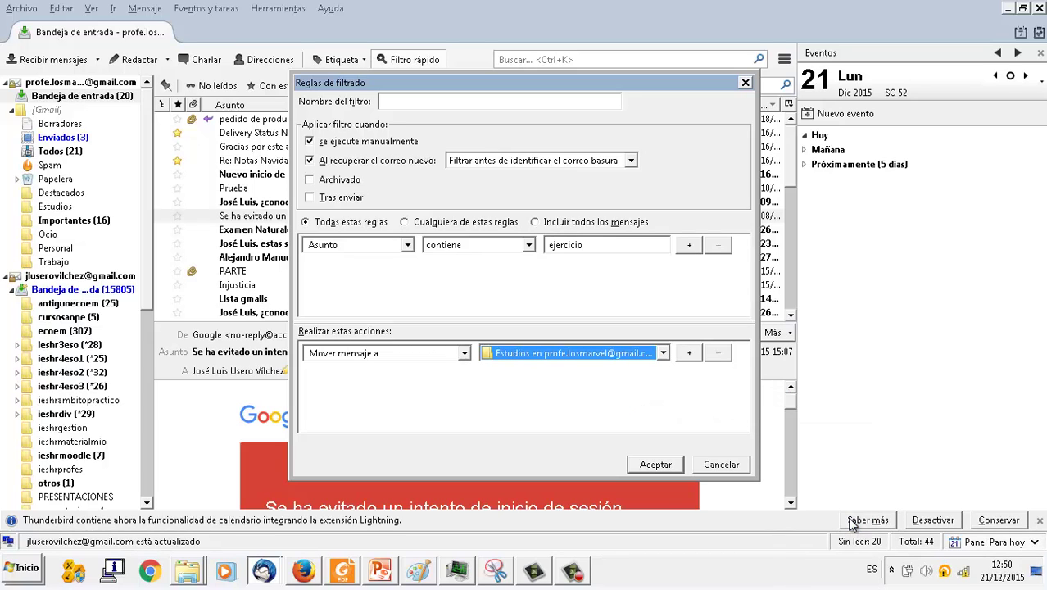
{"action": "left_click", "coordinate": [665, 469]}
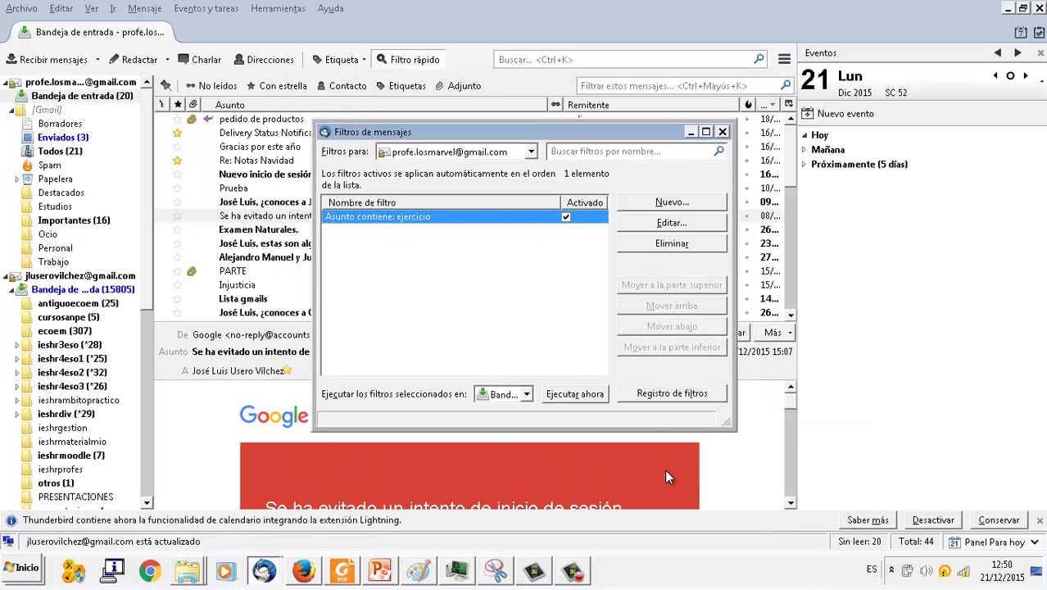
{"action": "left_click", "coordinate": [722, 132]}
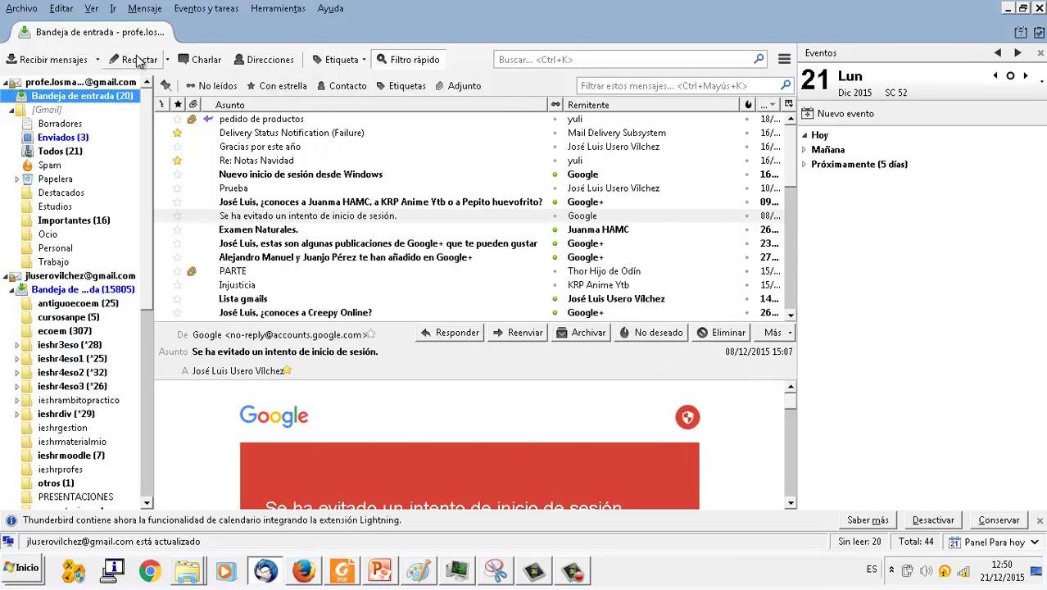
- Email the account's own address with subject 'Aquí tienes el ejercicio' and body 'Hazlo para mañana'
{"action": "left_click", "coordinate": [139, 60]}
{"action": "type", "text": "profe"}
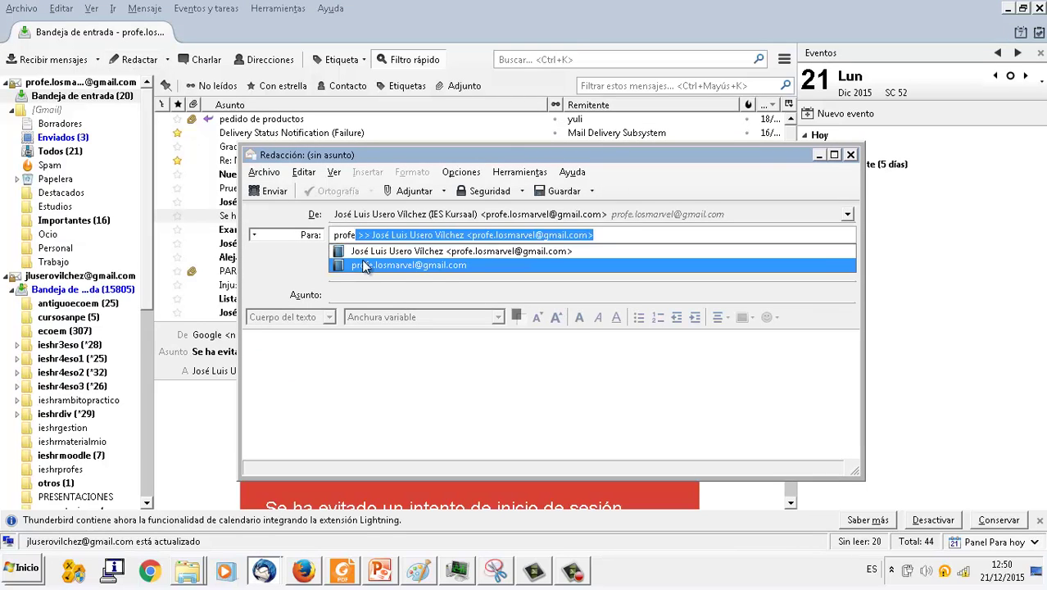
{"action": "left_click", "coordinate": [362, 265]}
{"action": "left_click", "coordinate": [357, 294]}
{"action": "type", "text": "Aq"}
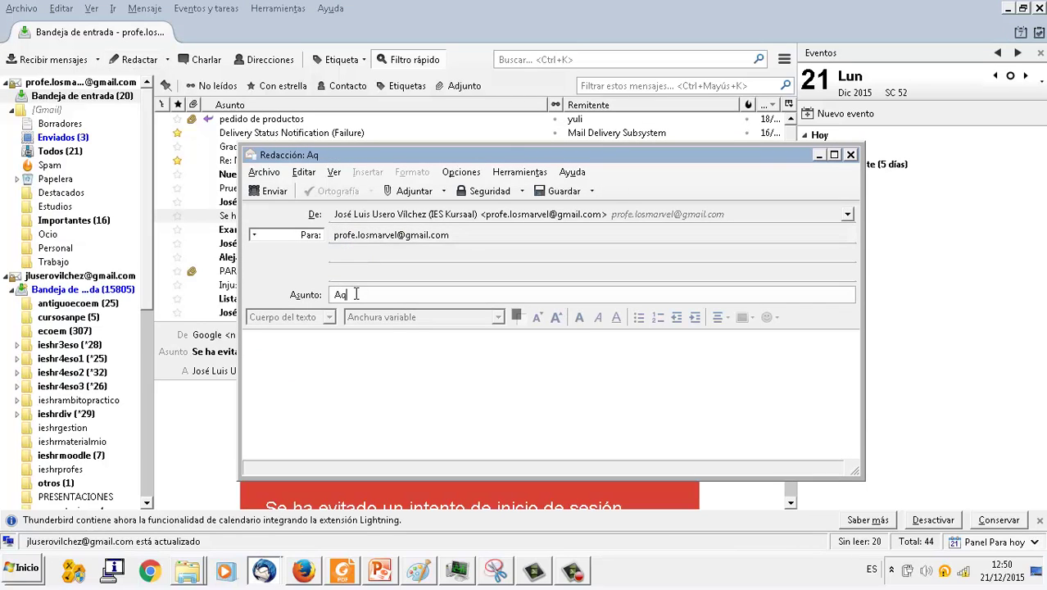
{"action": "type", "text": "uí tienes el ej"}
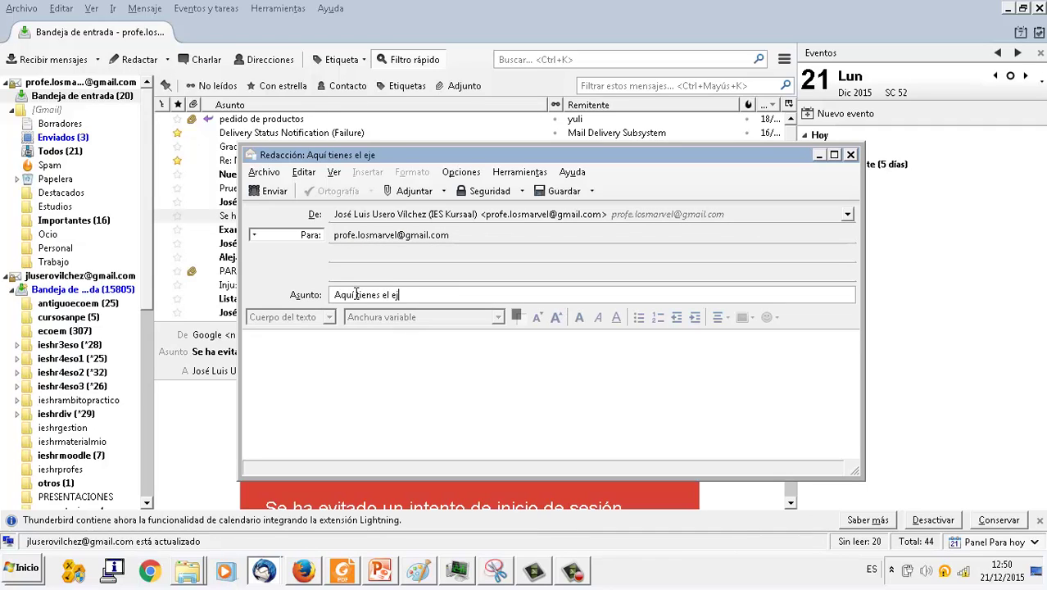
{"action": "type", "text": "ercicio"}
{"action": "left_click", "coordinate": [333, 428]}
{"action": "type", "text": "Ha"}
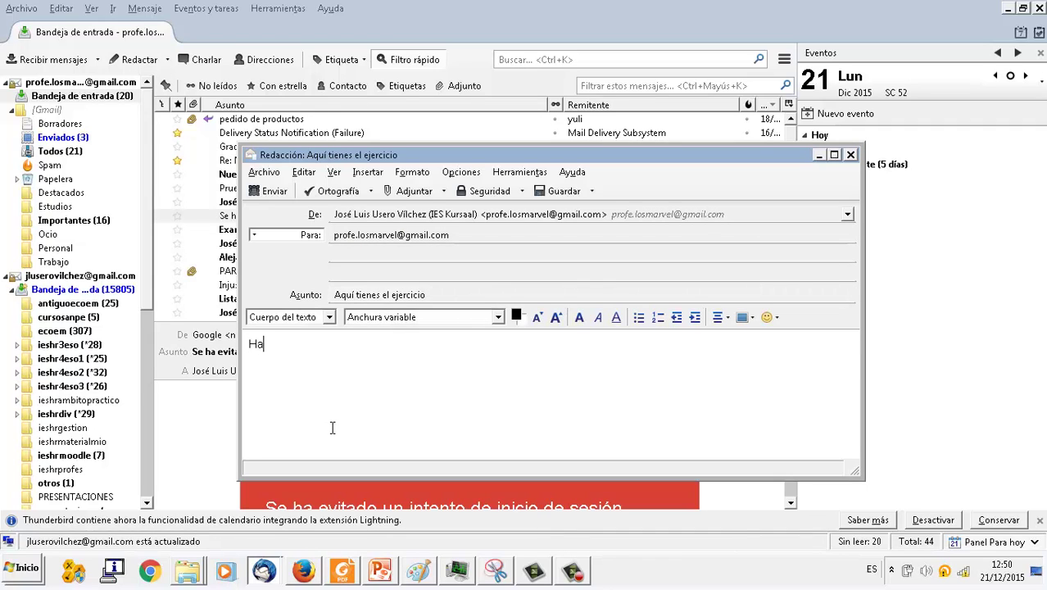
{"action": "type", "text": "zlo para mañana"}
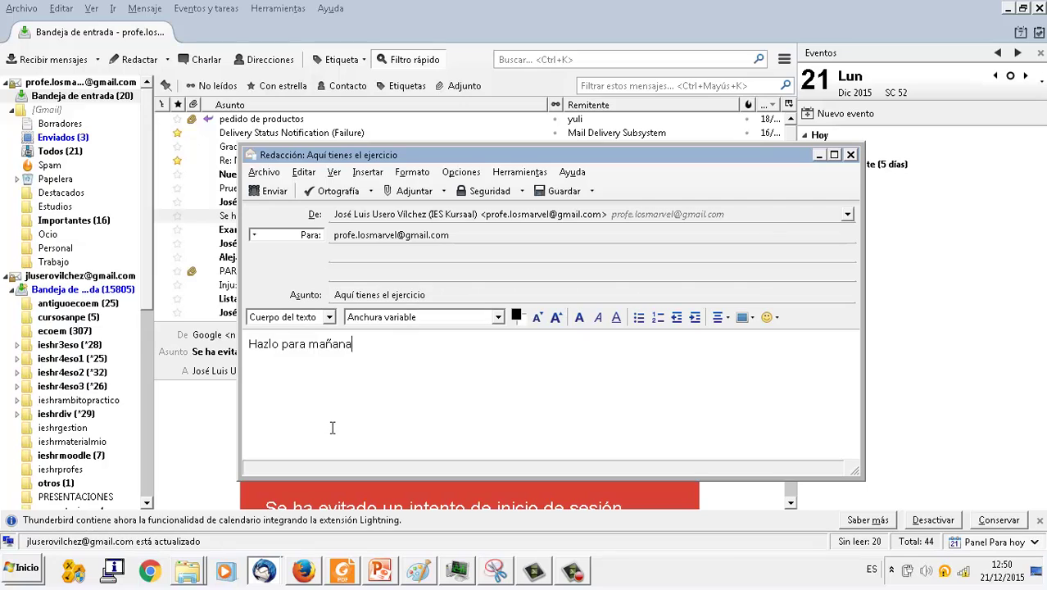
{"action": "left_click", "coordinate": [274, 195]}
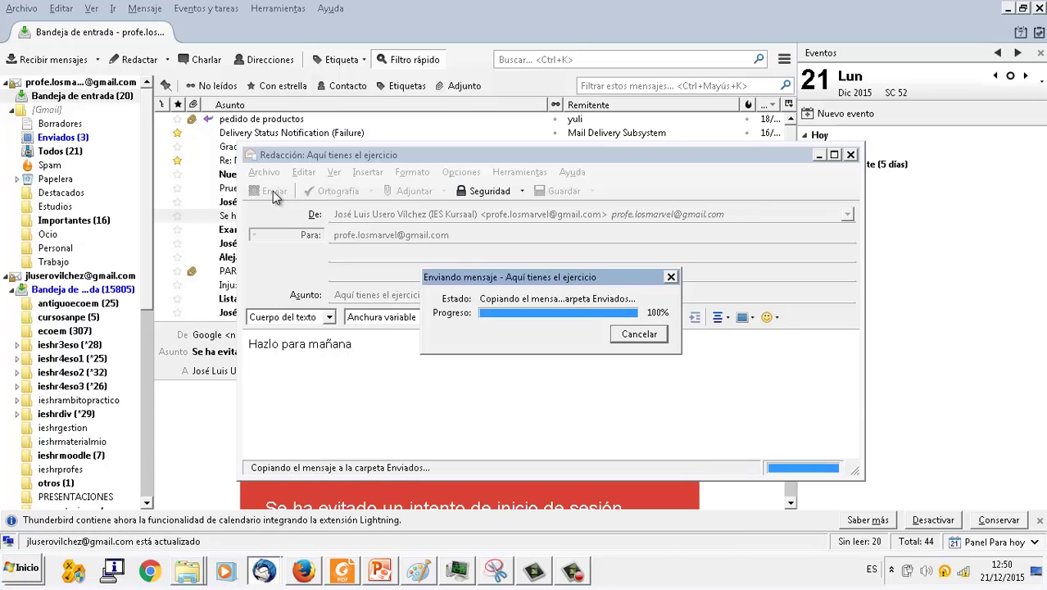
- Check the Estudios folder for the filtered 'Aquí tienes el ejercicio' test message
{"action": "left_click", "coordinate": [177, 132]}
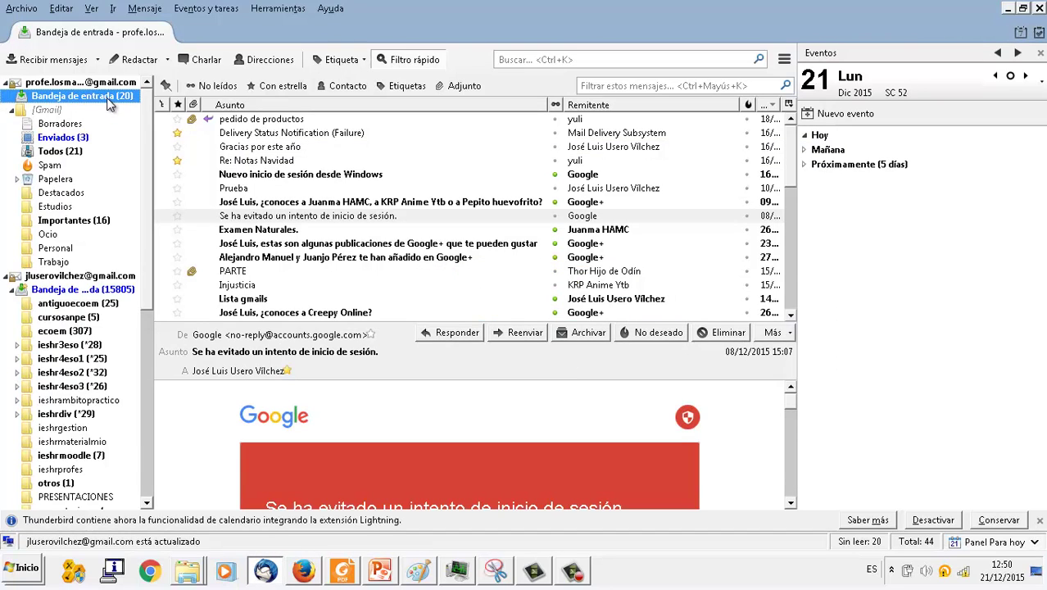
{"action": "left_click", "coordinate": [790, 138]}
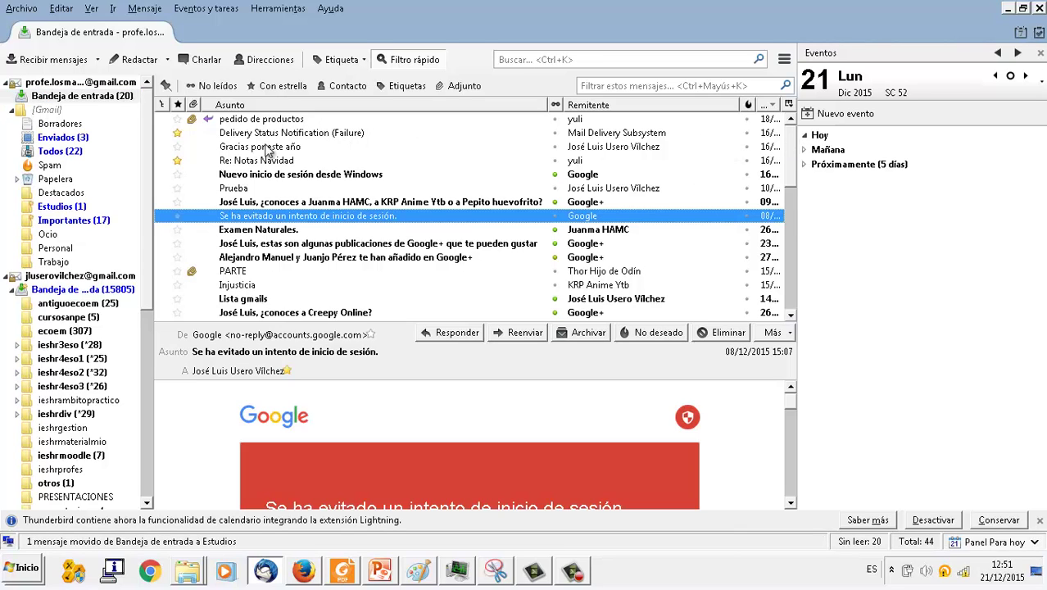
{"action": "left_click", "coordinate": [57, 206]}
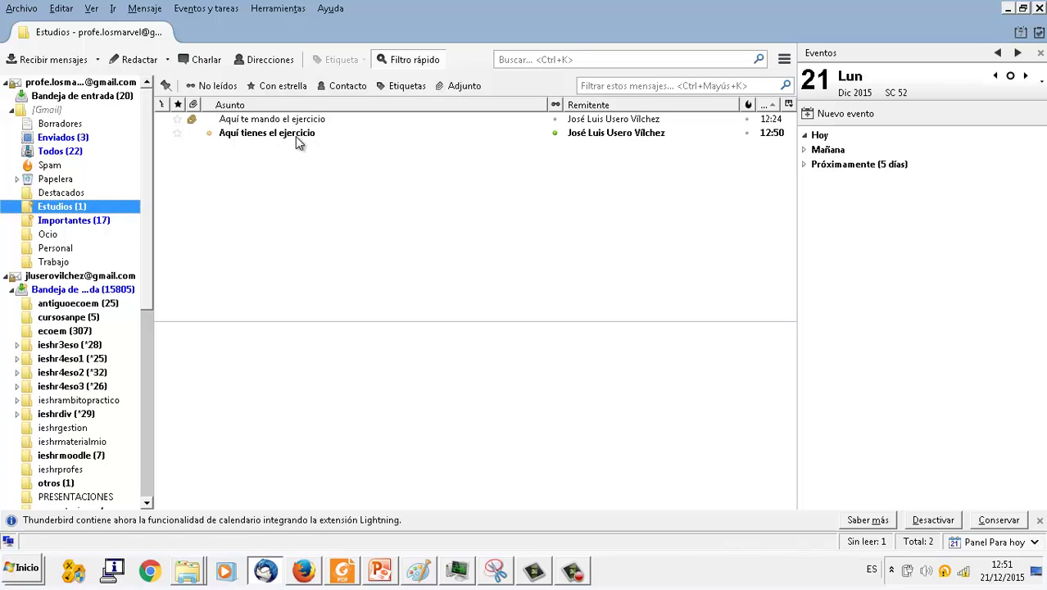
{"action": "left_click", "coordinate": [282, 10]}
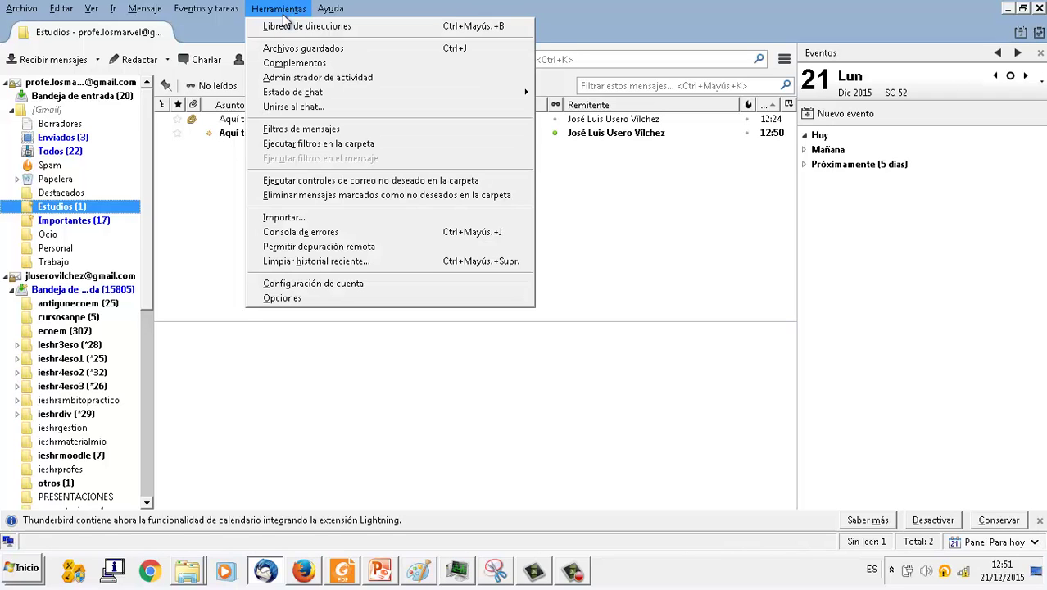
- Start a new filter whose condition is Remitente es the account's own e-mail address
{"action": "left_click", "coordinate": [311, 131]}
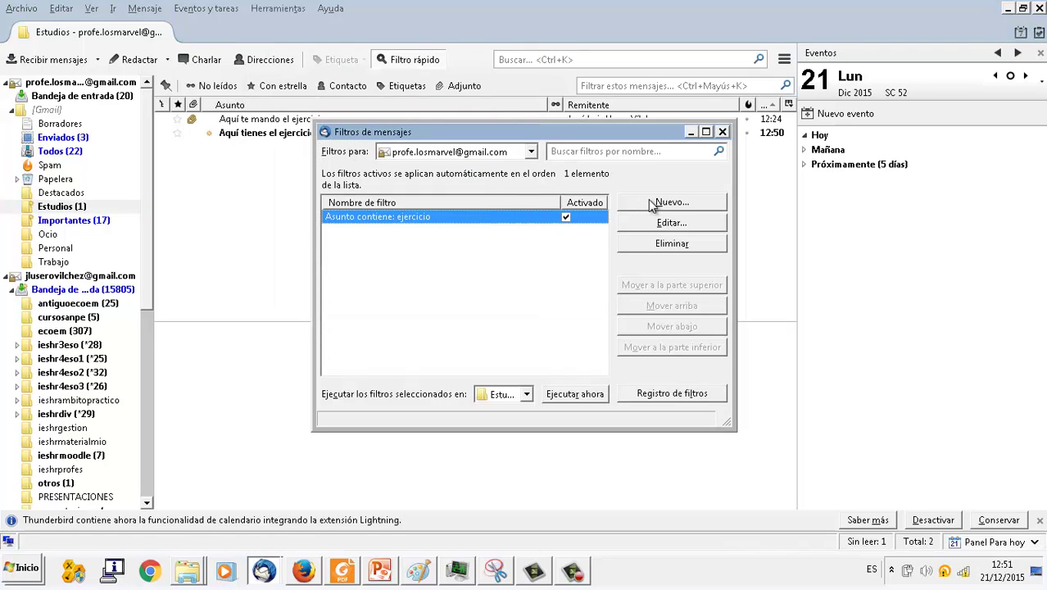
{"action": "left_click", "coordinate": [652, 204]}
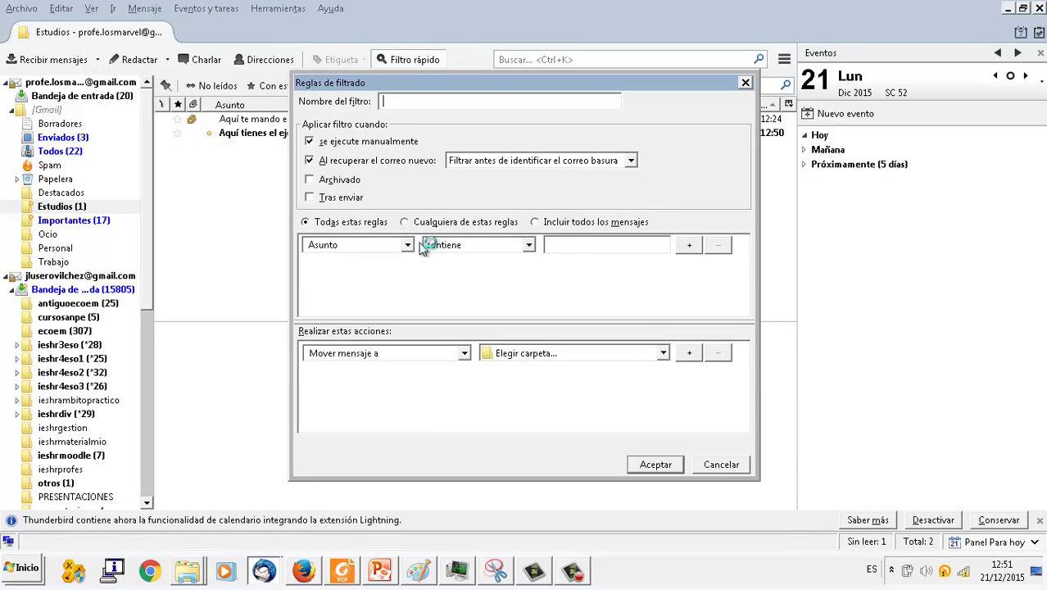
{"action": "left_click", "coordinate": [408, 246]}
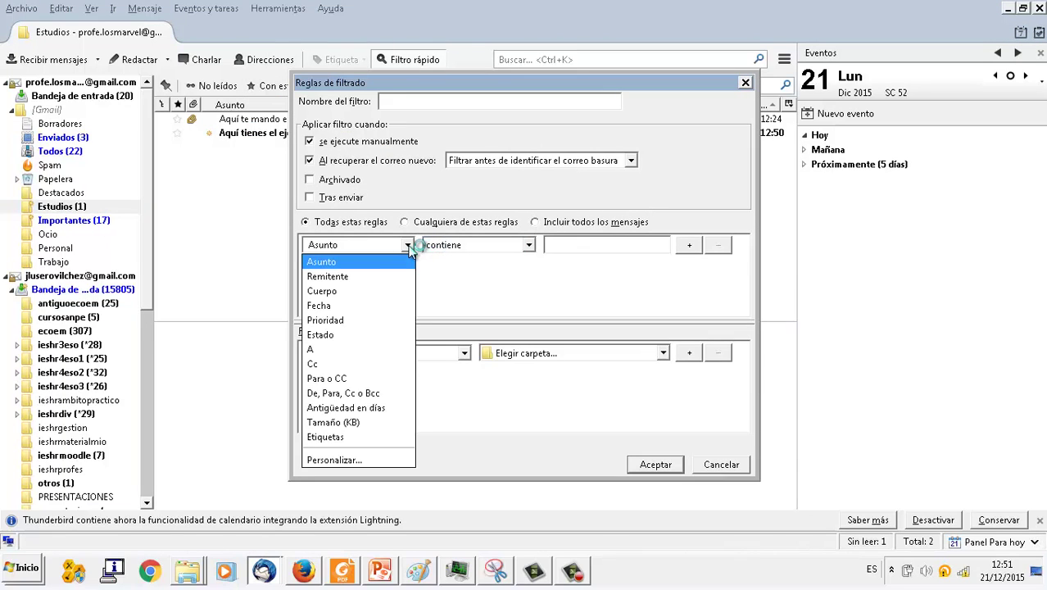
{"action": "left_click", "coordinate": [381, 276]}
{"action": "left_click", "coordinate": [528, 245]}
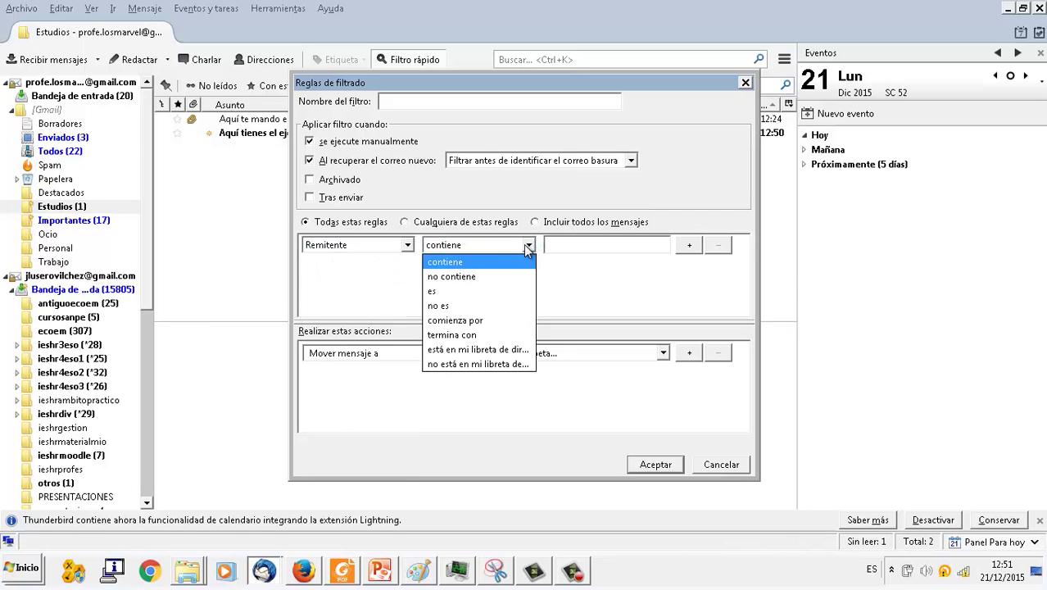
{"action": "left_click", "coordinate": [485, 289]}
{"action": "left_click", "coordinate": [578, 244]}
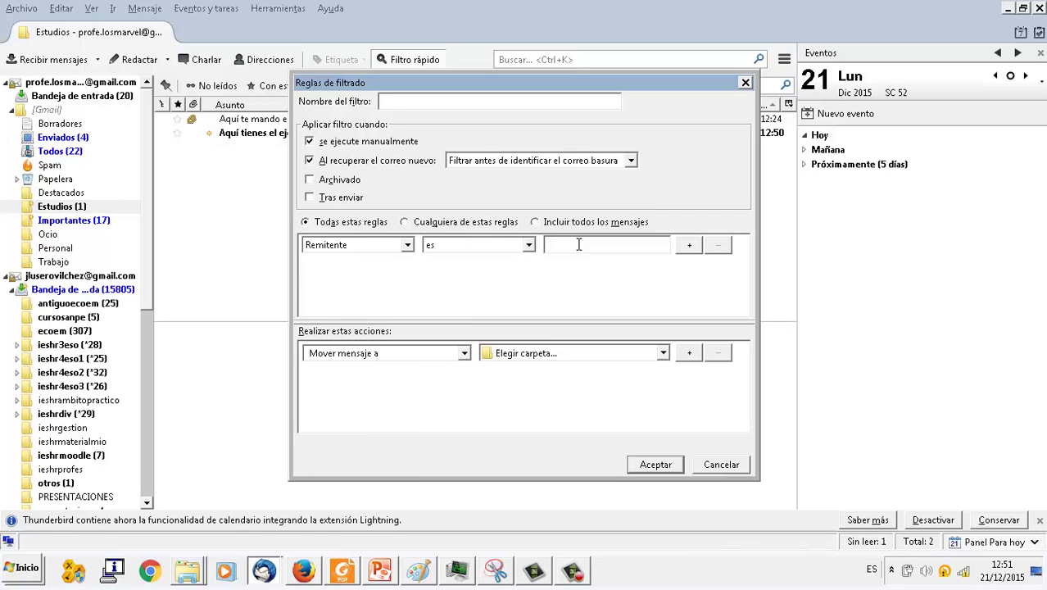
{"action": "key", "text": "Tab"}
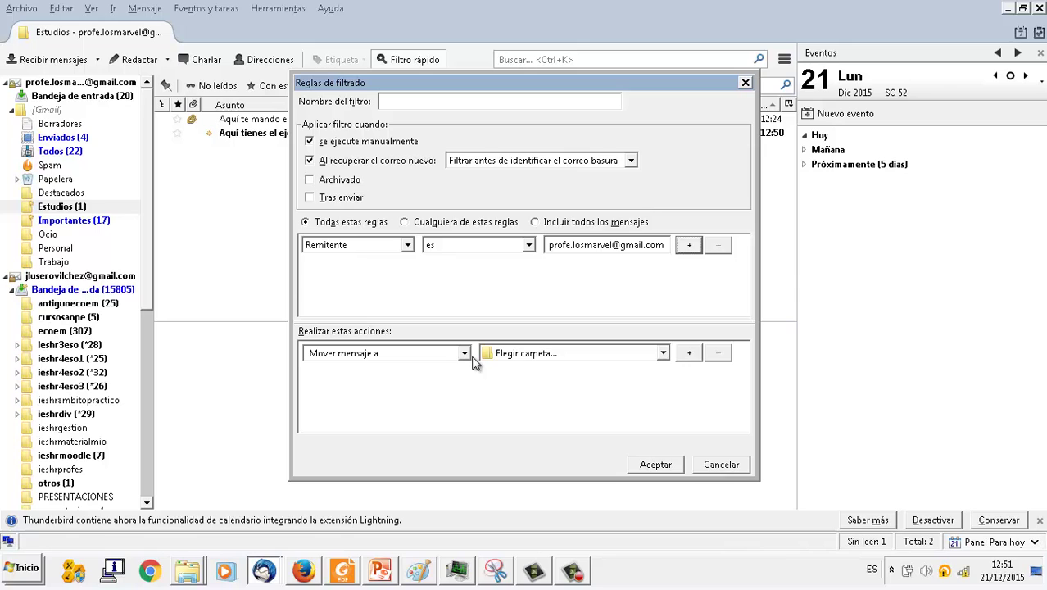
- Make the filter move matching messages to Trabajo, save it and close the filters manager
{"action": "left_click", "coordinate": [659, 353]}
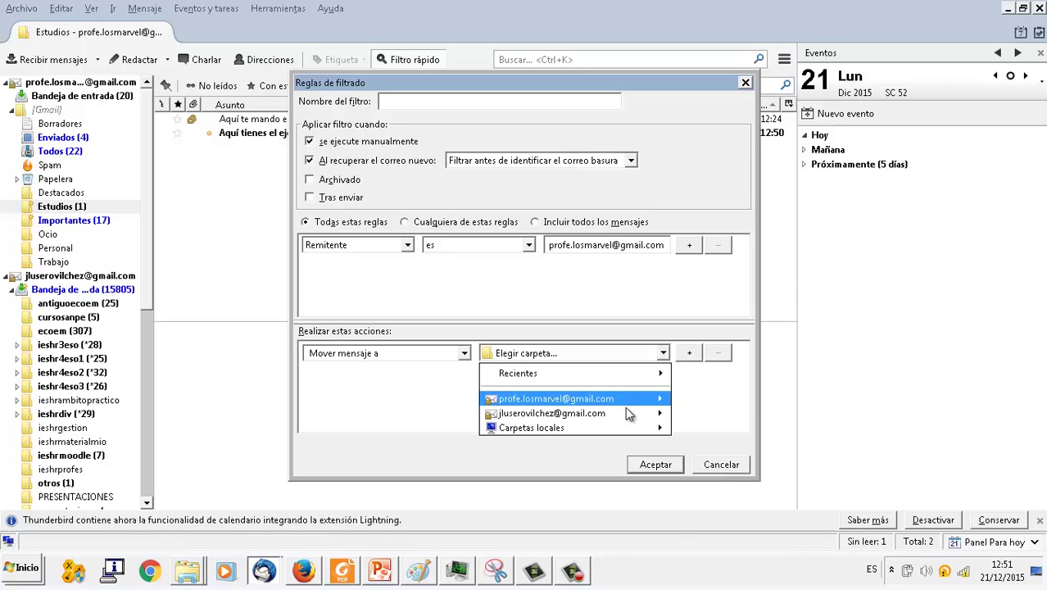
{"action": "mouse_move", "coordinate": [627, 407]}
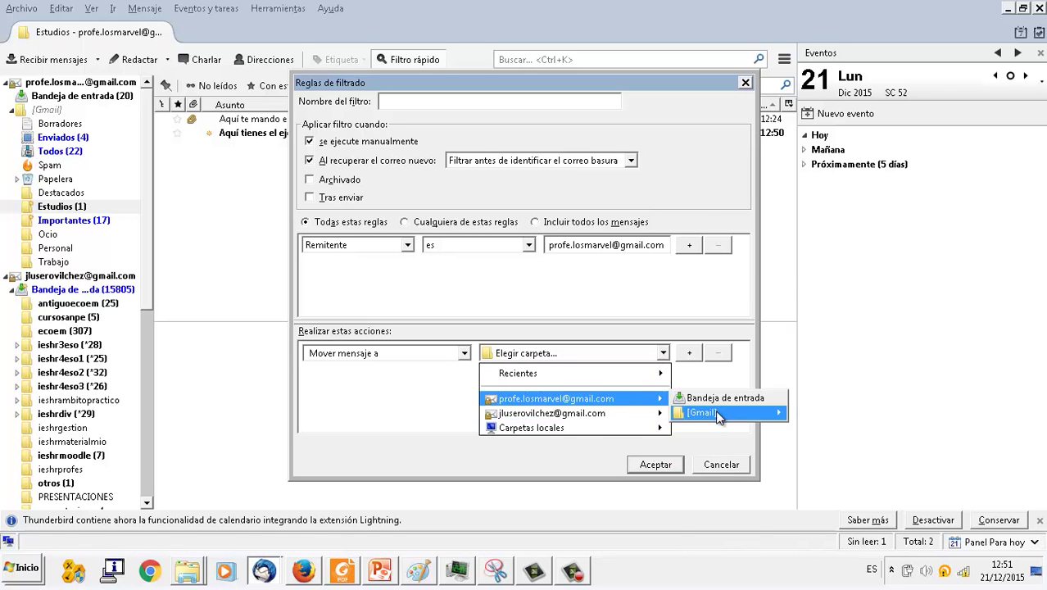
{"action": "mouse_move", "coordinate": [718, 416]}
{"action": "left_click", "coordinate": [820, 580]}
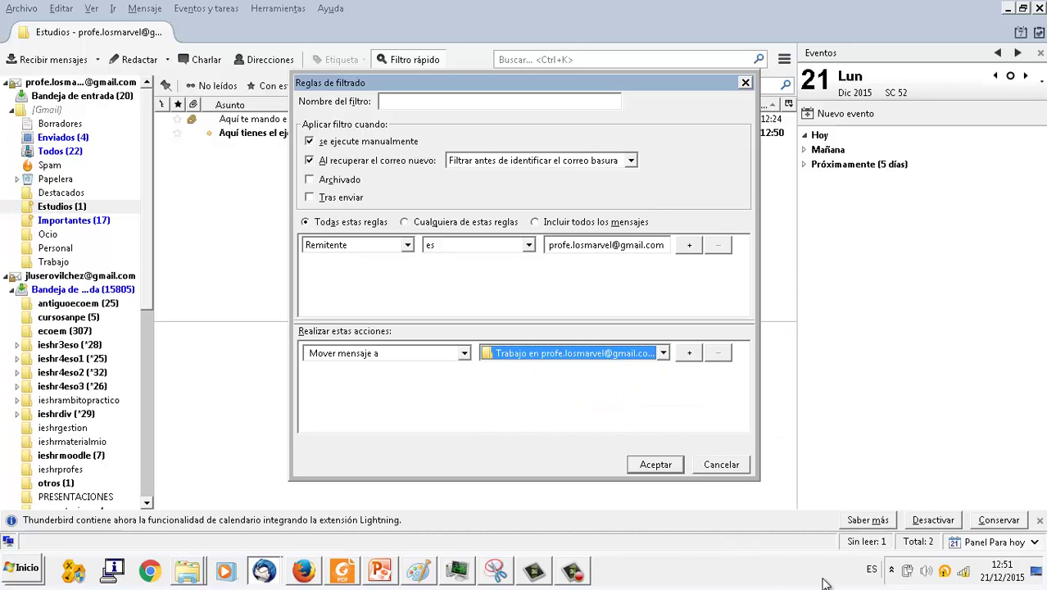
{"action": "left_click", "coordinate": [663, 471]}
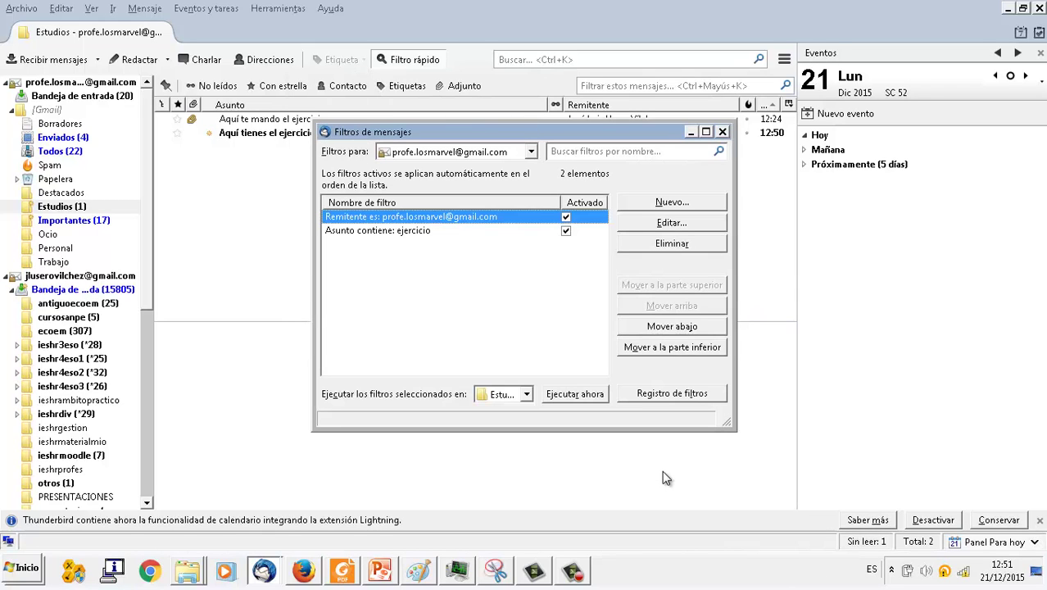
{"action": "left_click", "coordinate": [722, 132]}
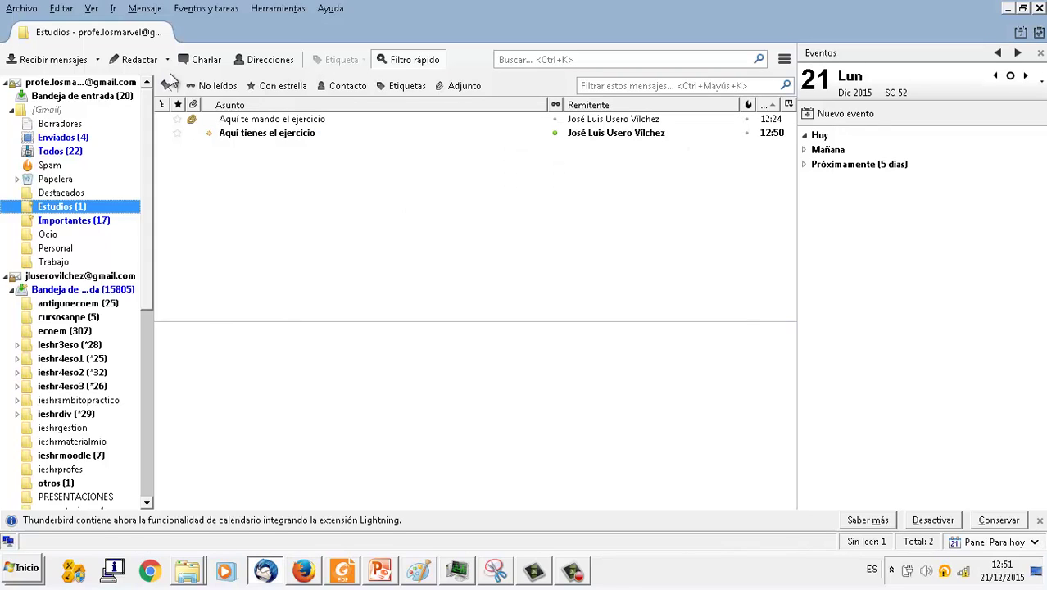
- Email the account's own address with subject 'Esto es un trabajo' and body 'Aquí está el trabajo'
{"action": "left_click", "coordinate": [132, 64]}
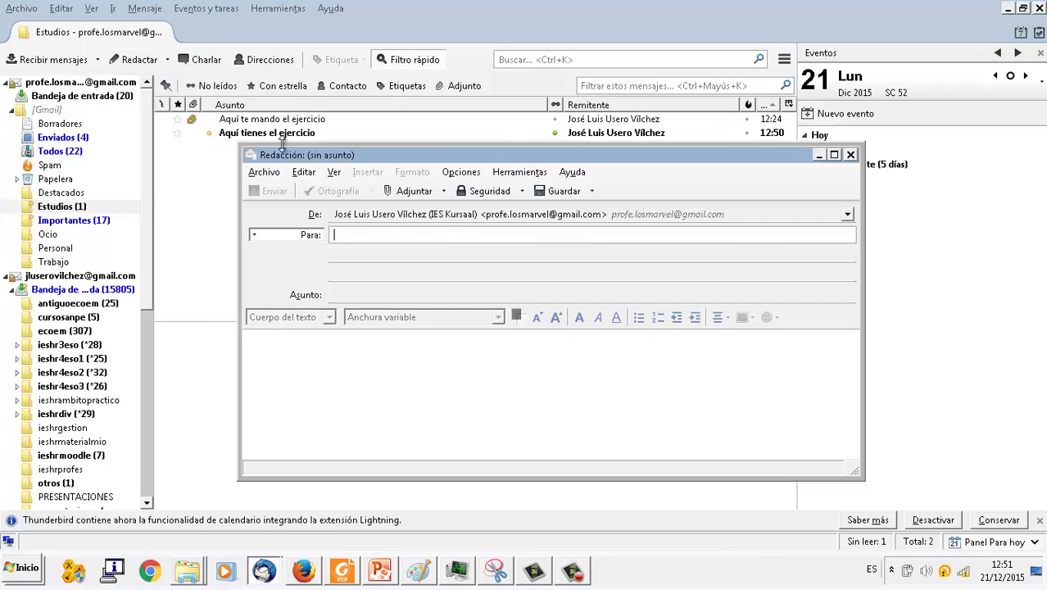
{"action": "type", "text": "profe"}
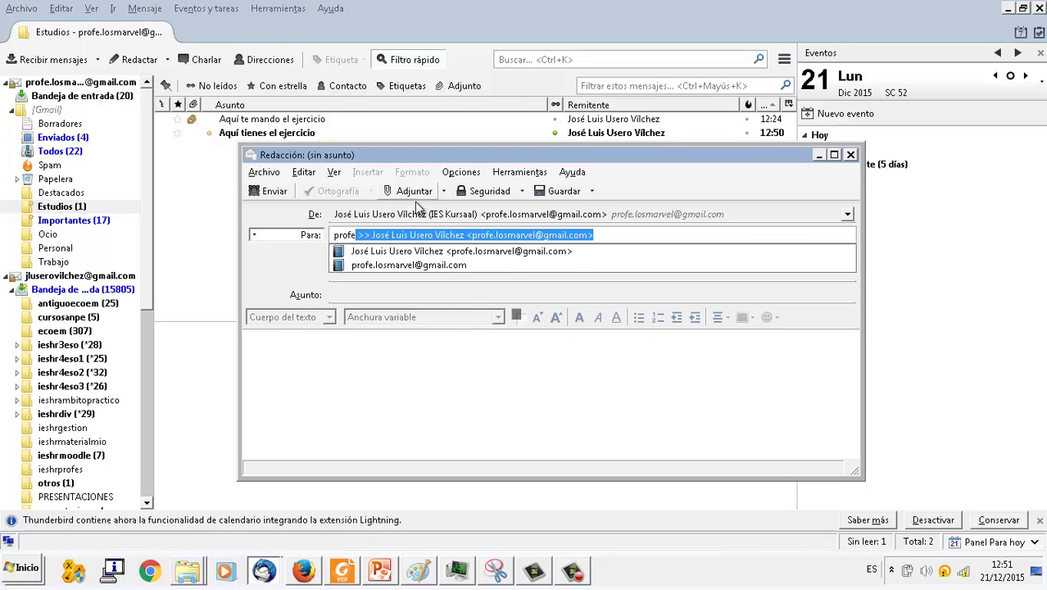
{"action": "left_click", "coordinate": [409, 264]}
{"action": "left_click", "coordinate": [390, 293]}
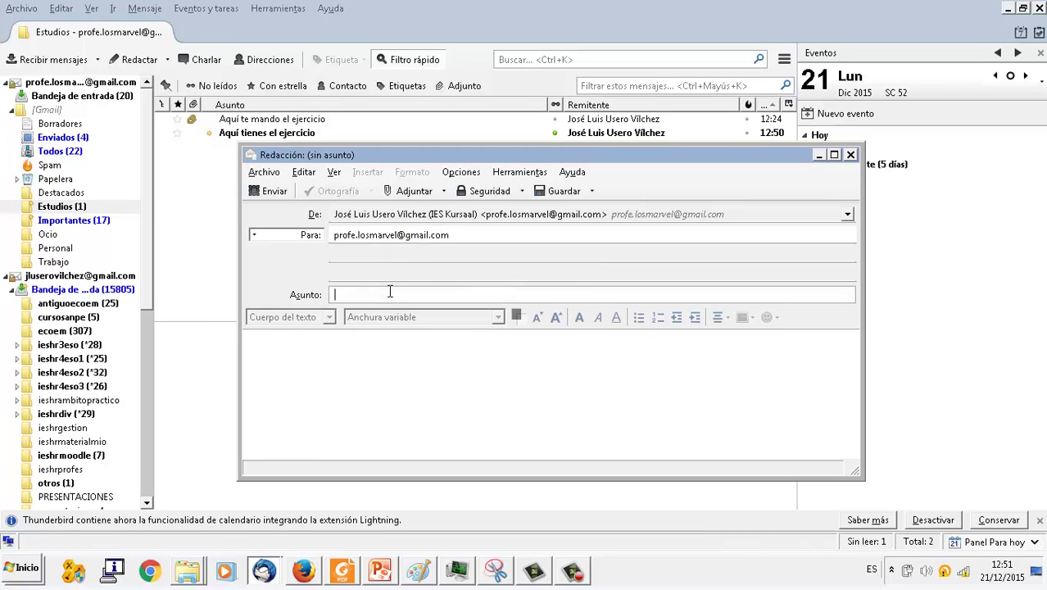
{"action": "type", "text": "Esto "}
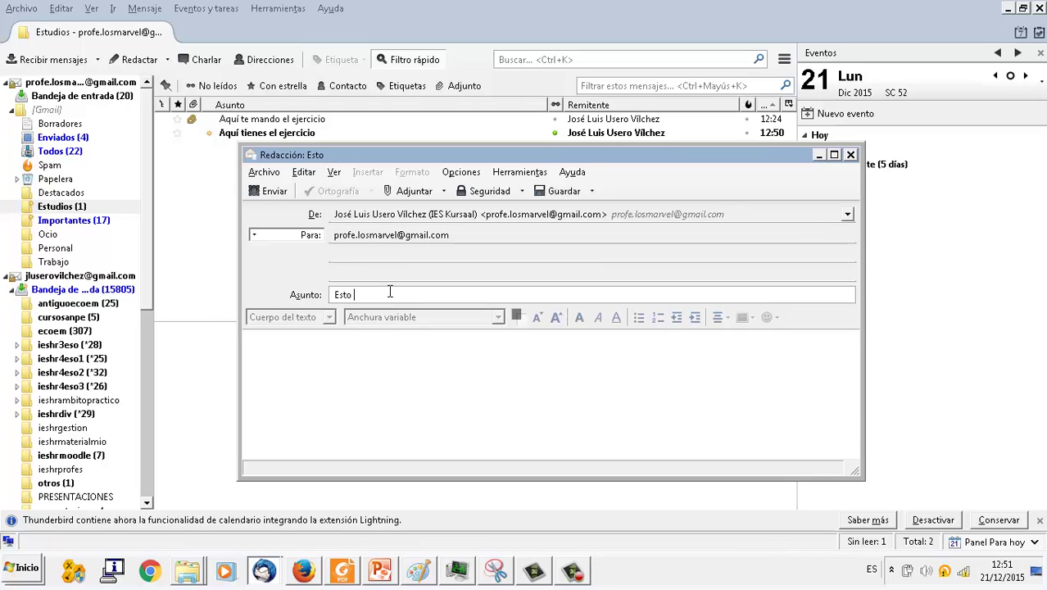
{"action": "type", "text": "es un trabajo"}
{"action": "left_click", "coordinate": [358, 423]}
{"action": "type", "text": "Aquí está"}
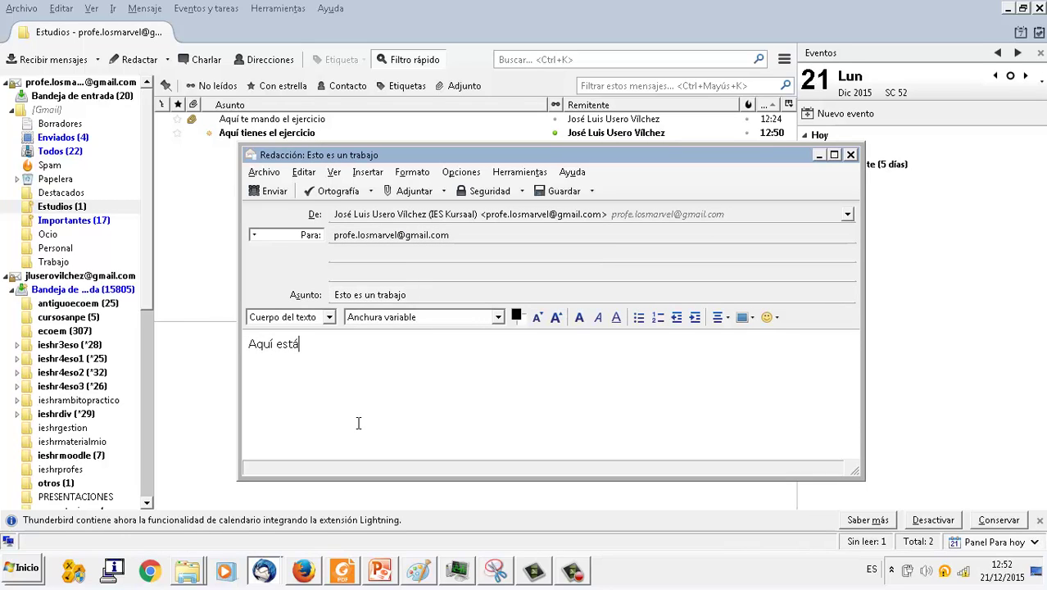
{"action": "type", "text": " el trabajo"}
{"action": "left_click", "coordinate": [275, 191]}
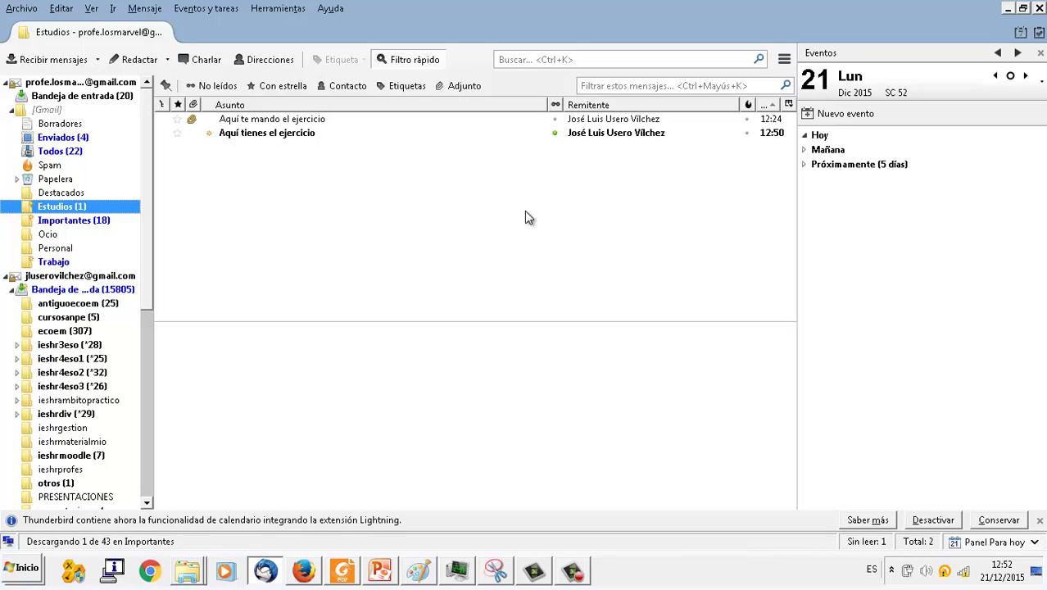
- Open Trabajo to see the unread 'Esto es un trabajo' message filed by the sender filter
{"action": "left_click", "coordinate": [66, 262]}
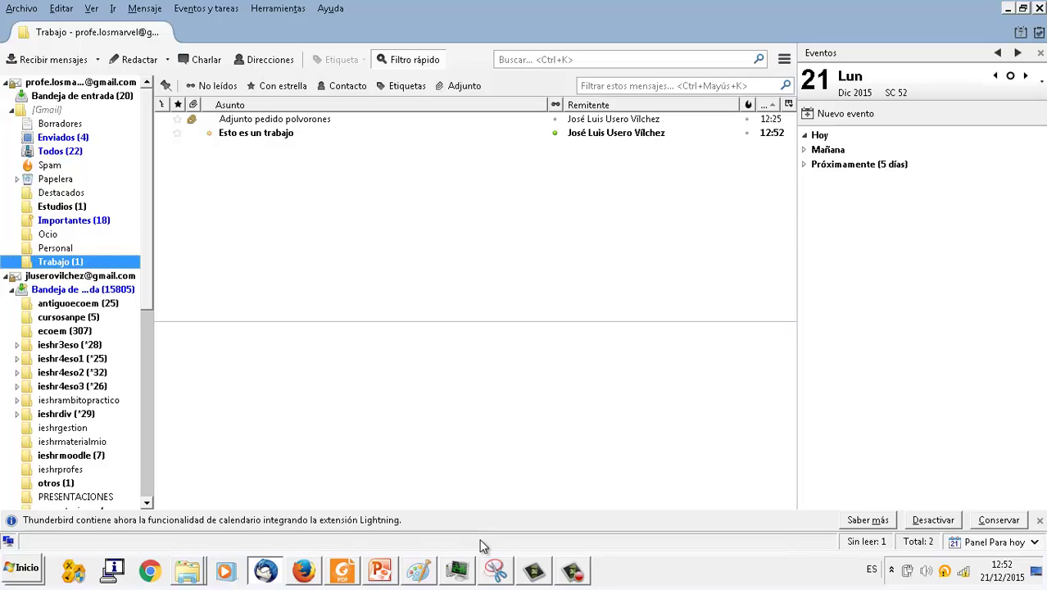
{"action": "left_click", "coordinate": [572, 571]}
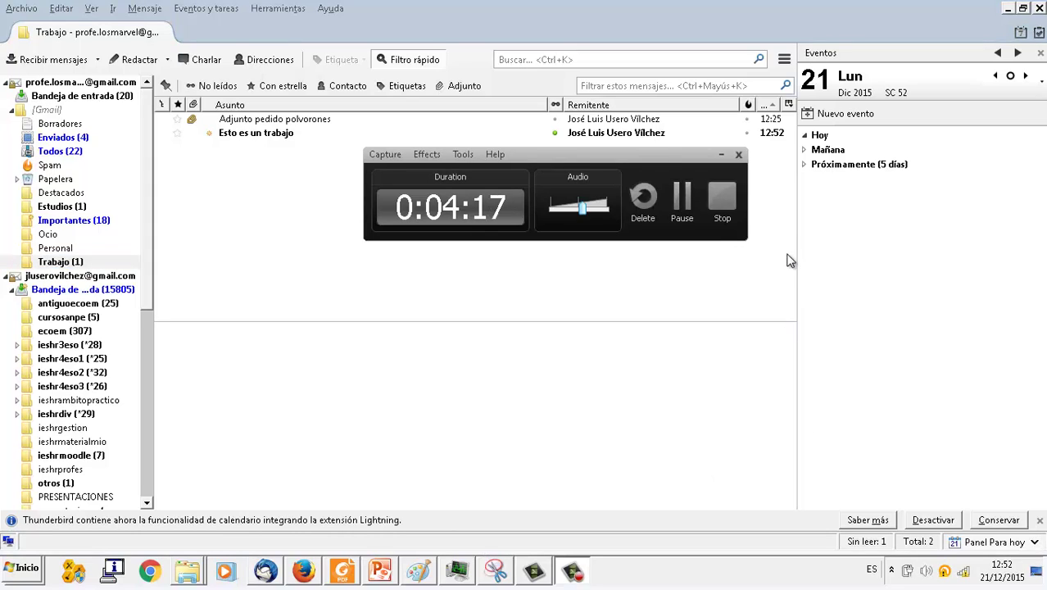